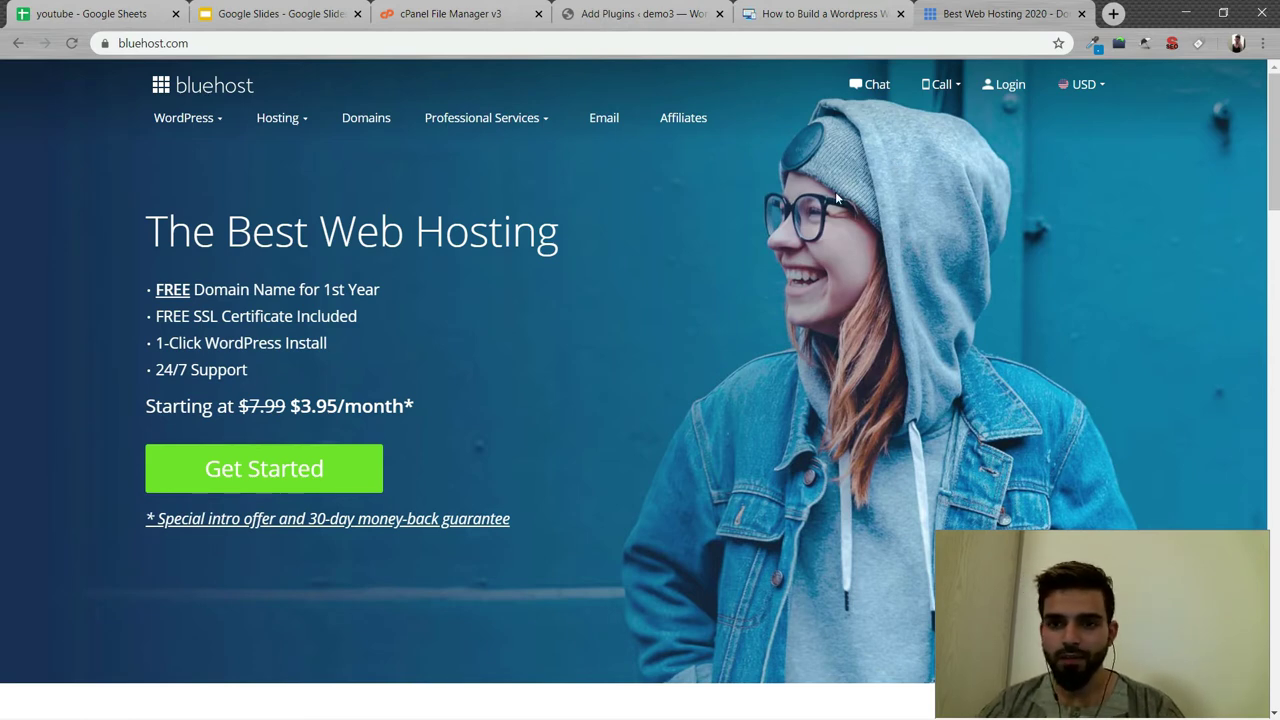
- Choose the Post name (/%postname%/) permalink structure and save the Permalink Settings
{"action": "left_click", "coordinate": [640, 14]}
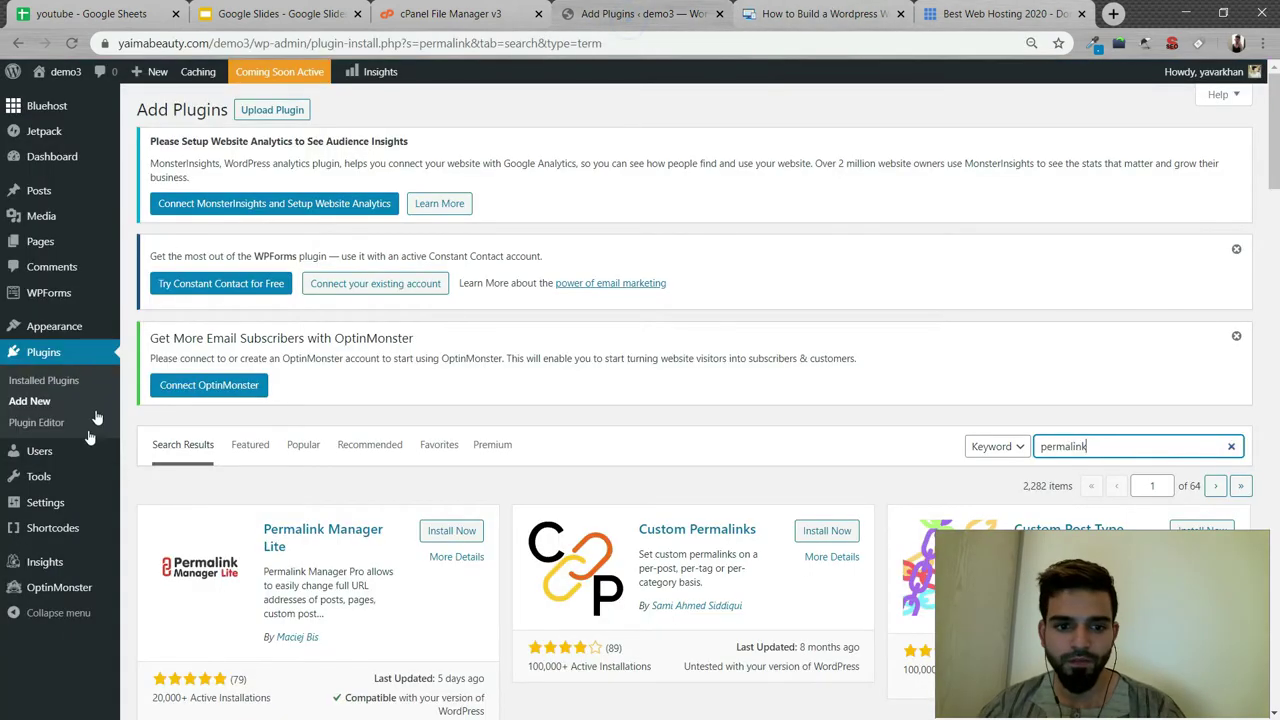
{"action": "mouse_move", "coordinate": [62, 508]}
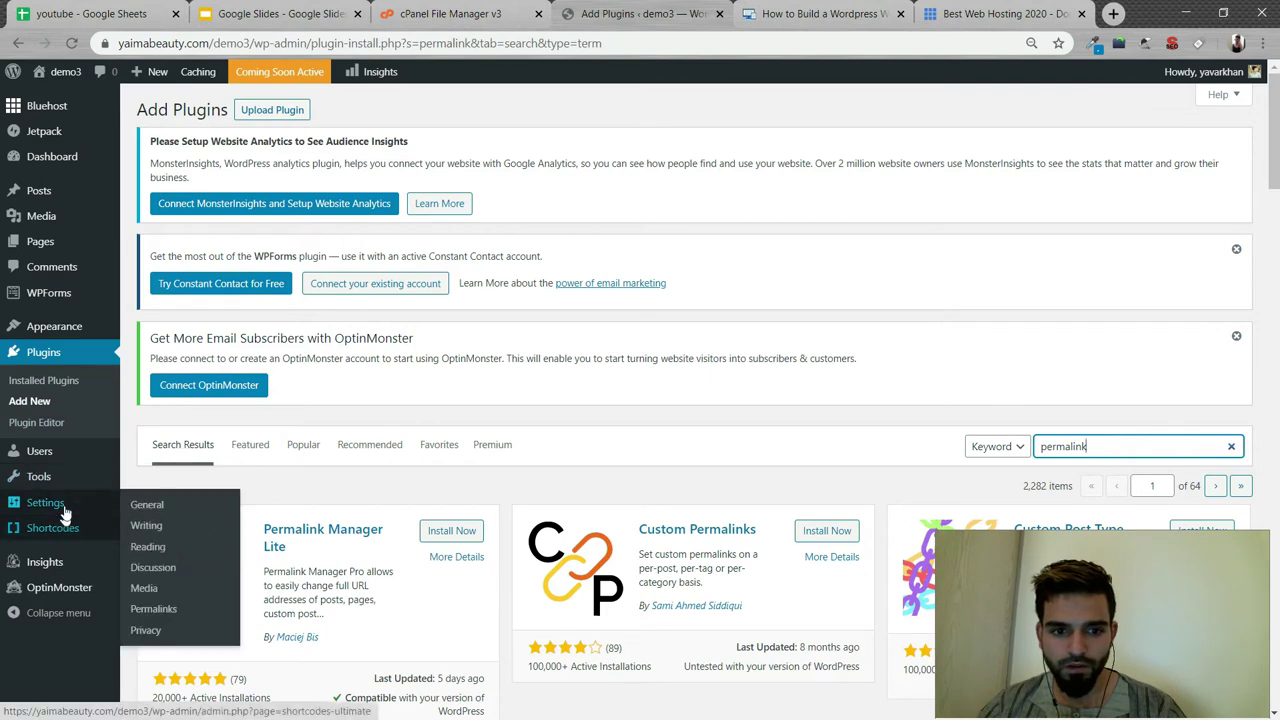
{"action": "mouse_move", "coordinate": [98, 338]}
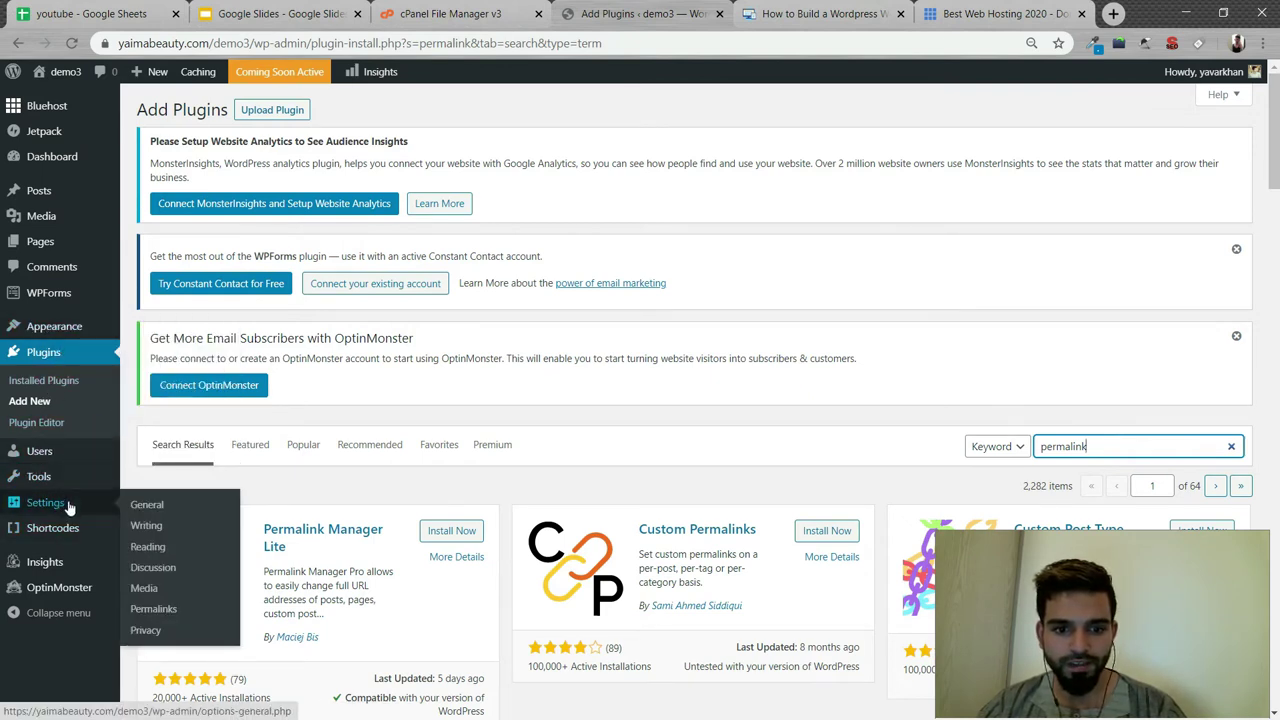
{"action": "left_click", "coordinate": [160, 608]}
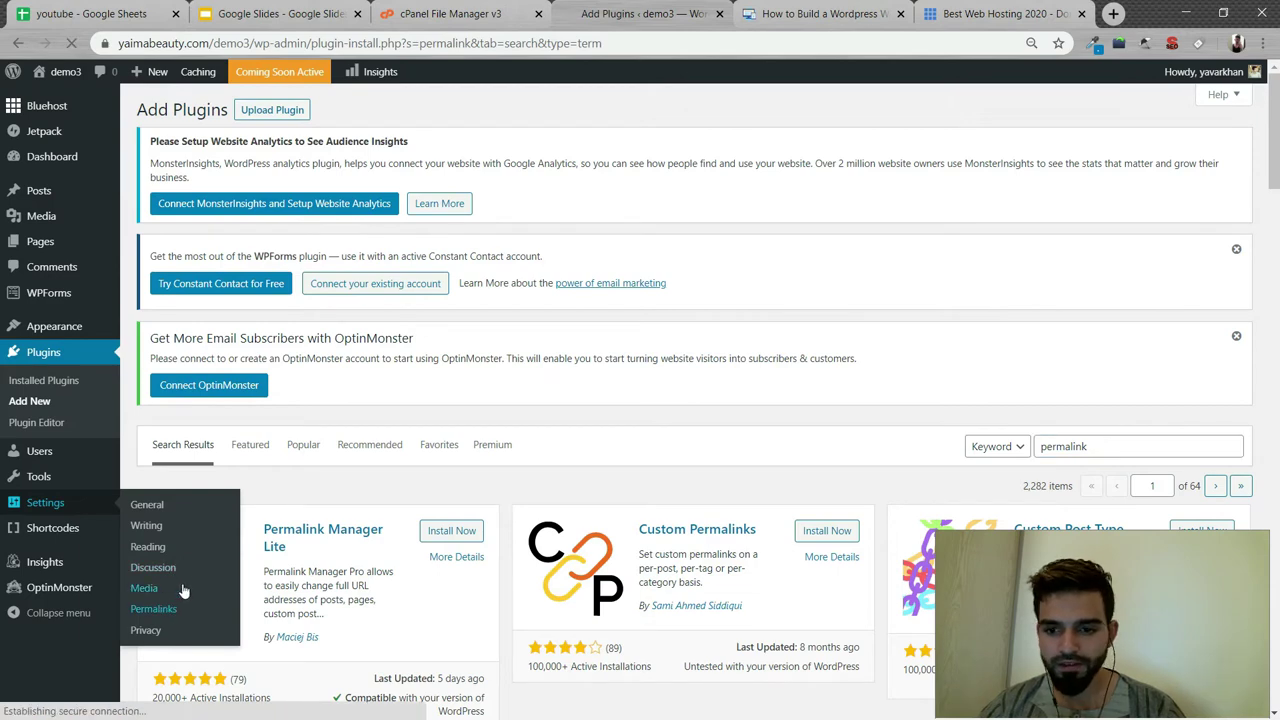
{"action": "scroll", "coordinate": [208, 488], "scroll_direction": "down", "scroll_amount": 2}
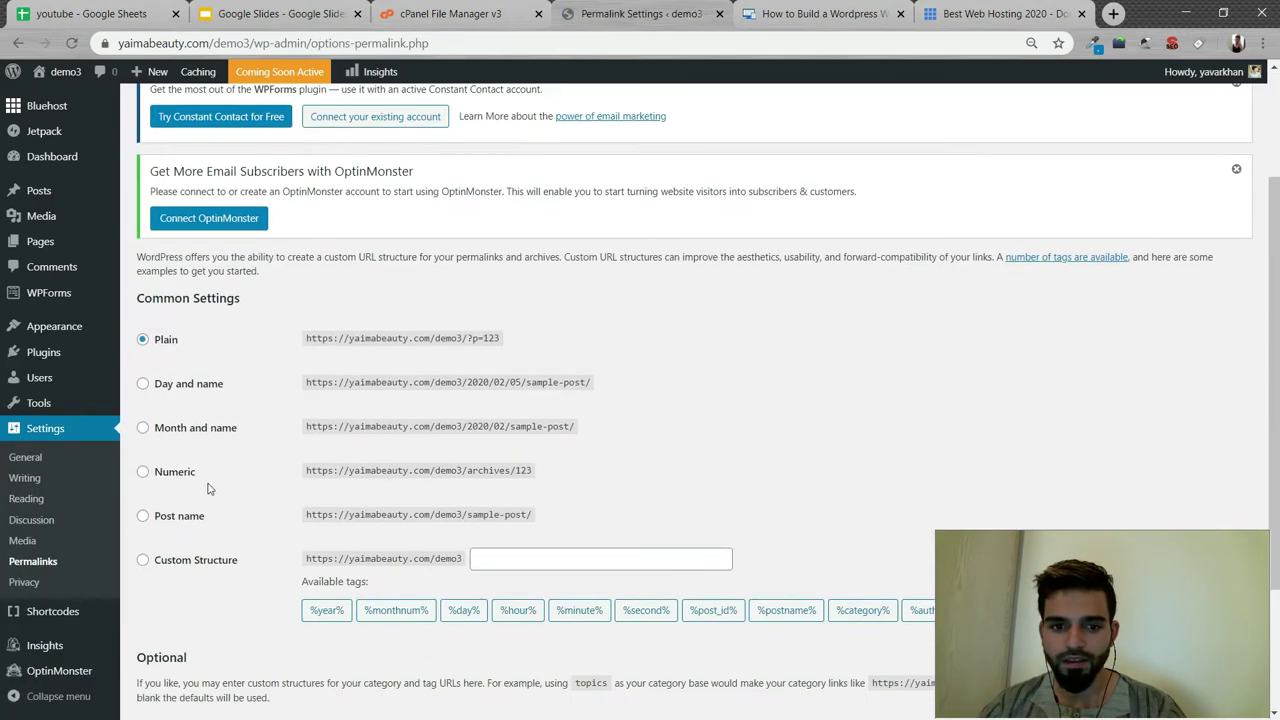
{"action": "triple_click", "coordinate": [185, 517]}
{"action": "scroll", "coordinate": [195, 604], "scroll_direction": "down", "scroll_amount": 2}
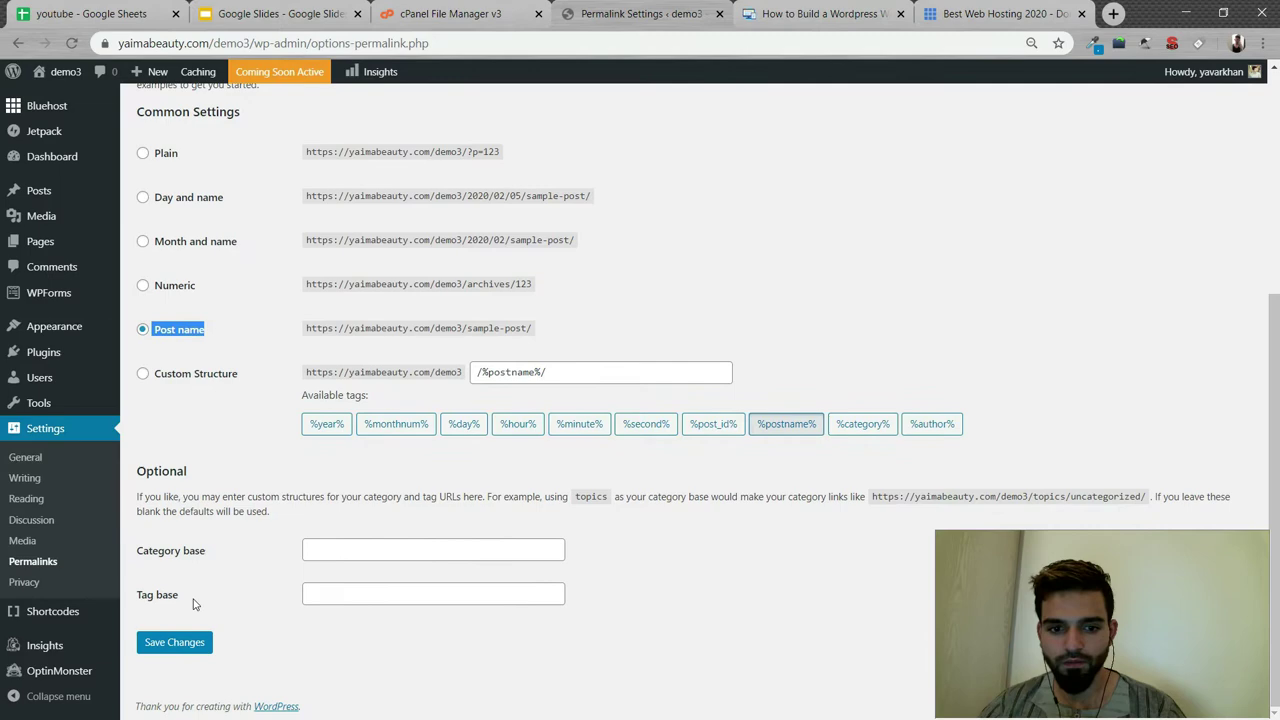
{"action": "left_click", "coordinate": [176, 642]}
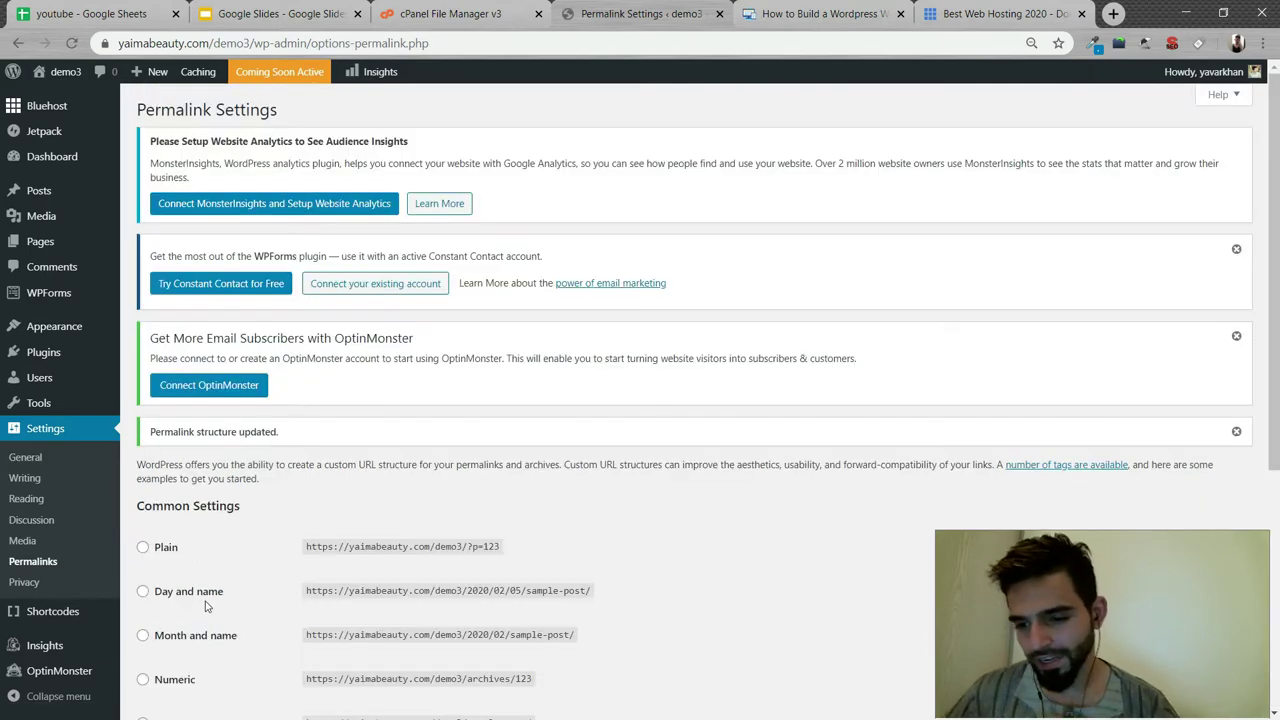
{"action": "scroll", "coordinate": [215, 592], "scroll_direction": "down", "scroll_amount": 3}
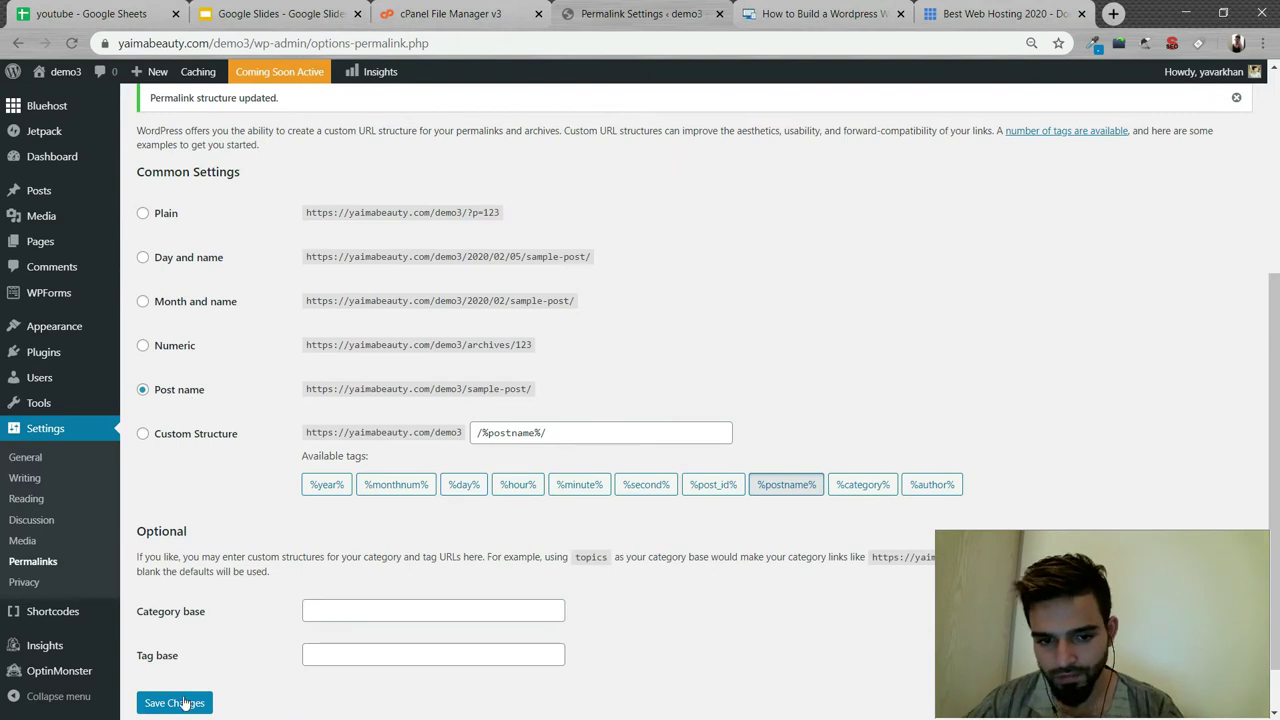
- Re-save the permalinks, then select all eight installed plugins and bulk-deactivate them
{"action": "left_click", "coordinate": [183, 705]}
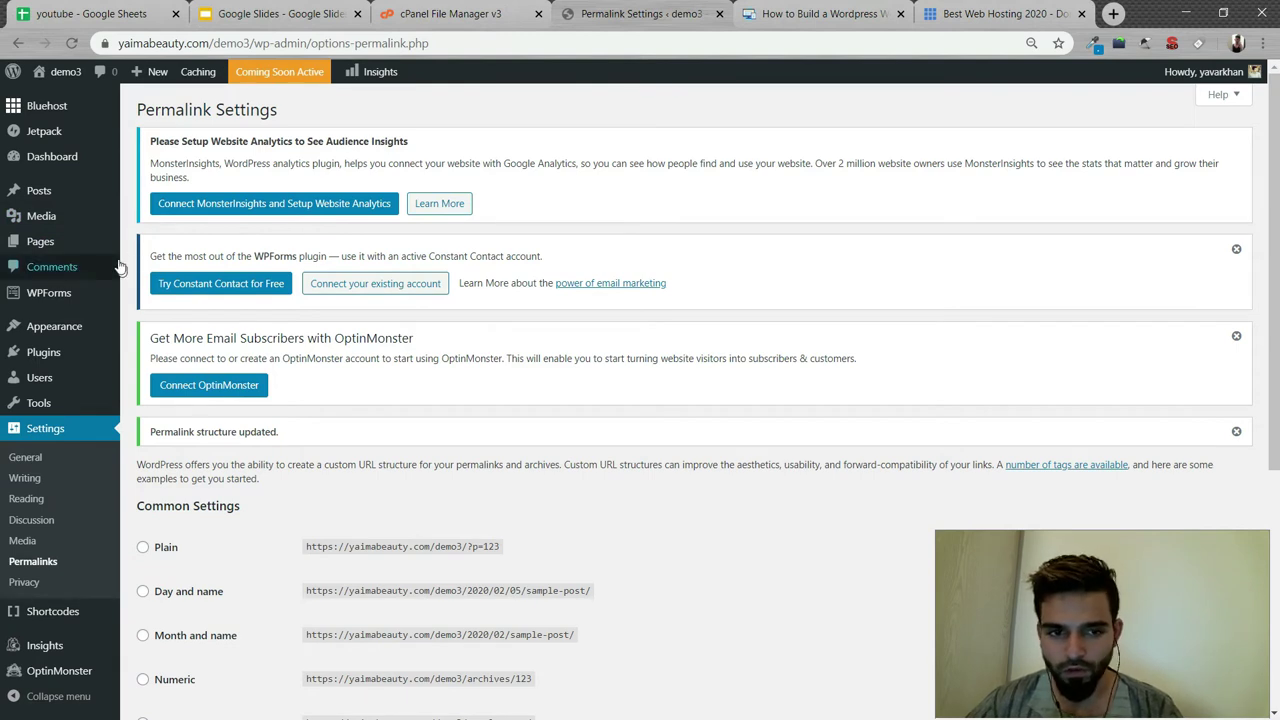
{"action": "mouse_move", "coordinate": [118, 257]}
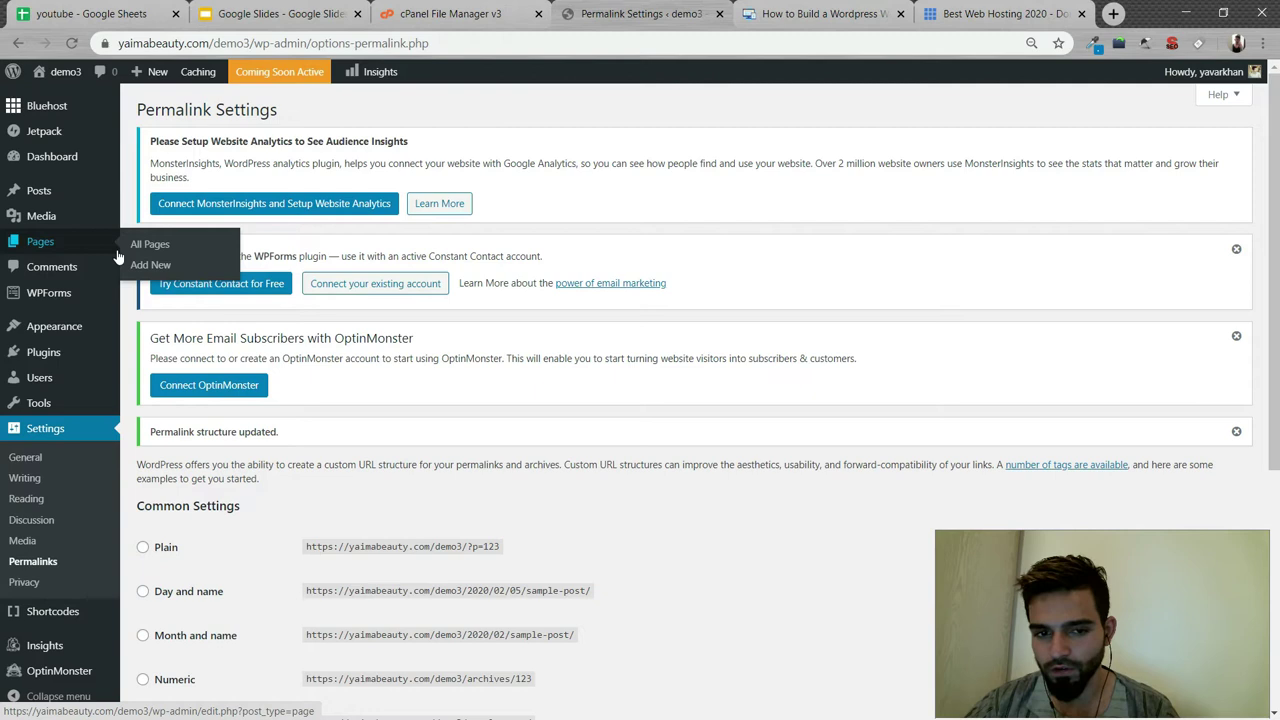
{"action": "mouse_move", "coordinate": [60, 326]}
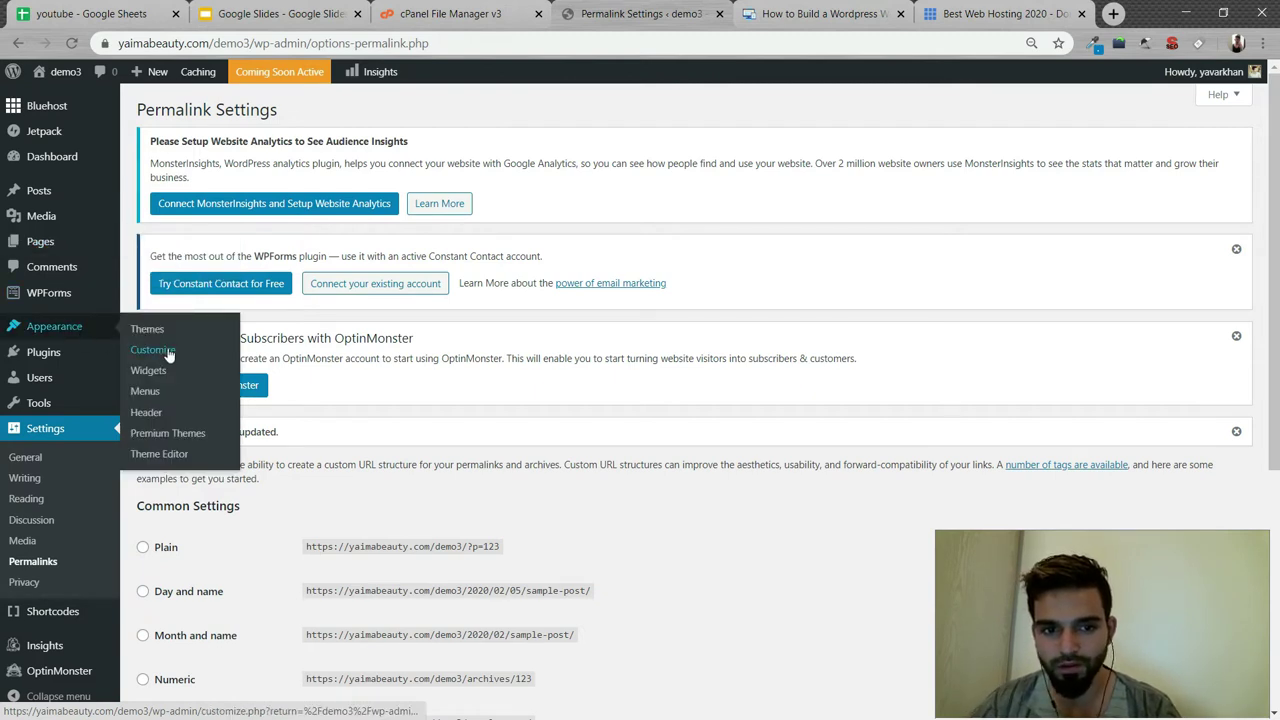
{"action": "left_click", "coordinate": [44, 352]}
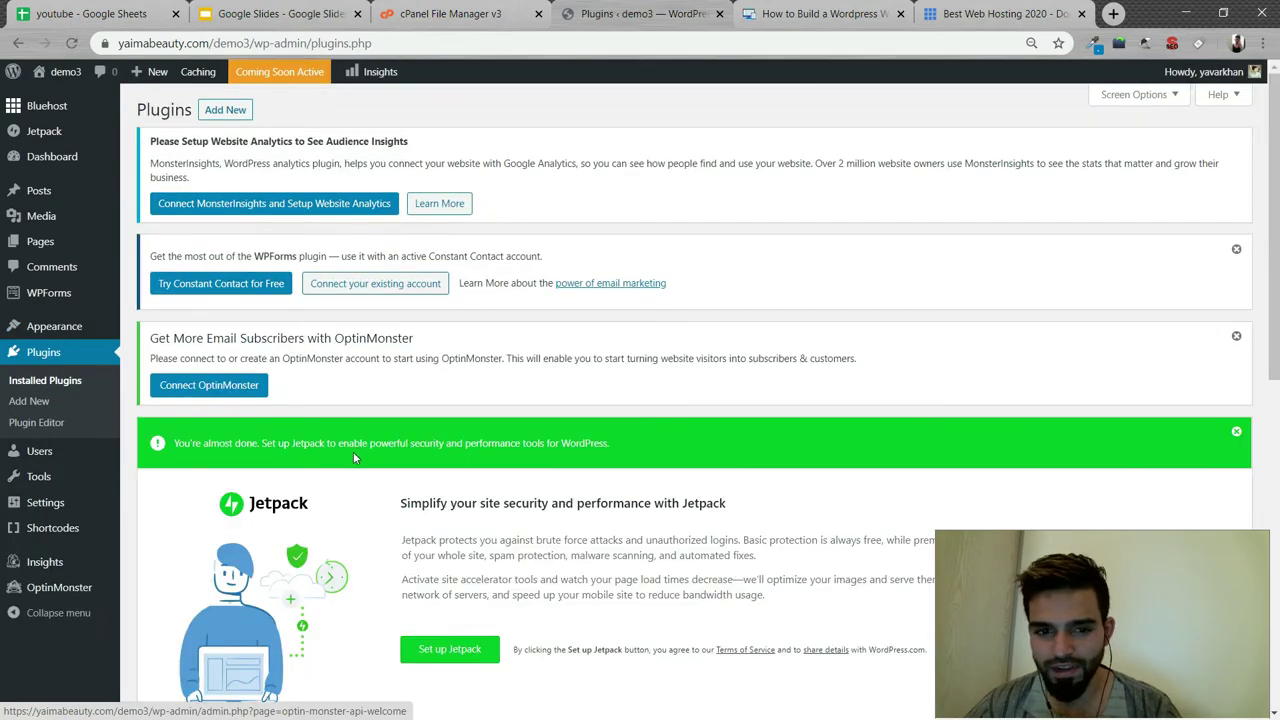
{"action": "scroll", "coordinate": [345, 440], "scroll_direction": "down", "scroll_amount": 5}
{"action": "scroll", "coordinate": [343, 425], "scroll_direction": "up", "scroll_amount": 2}
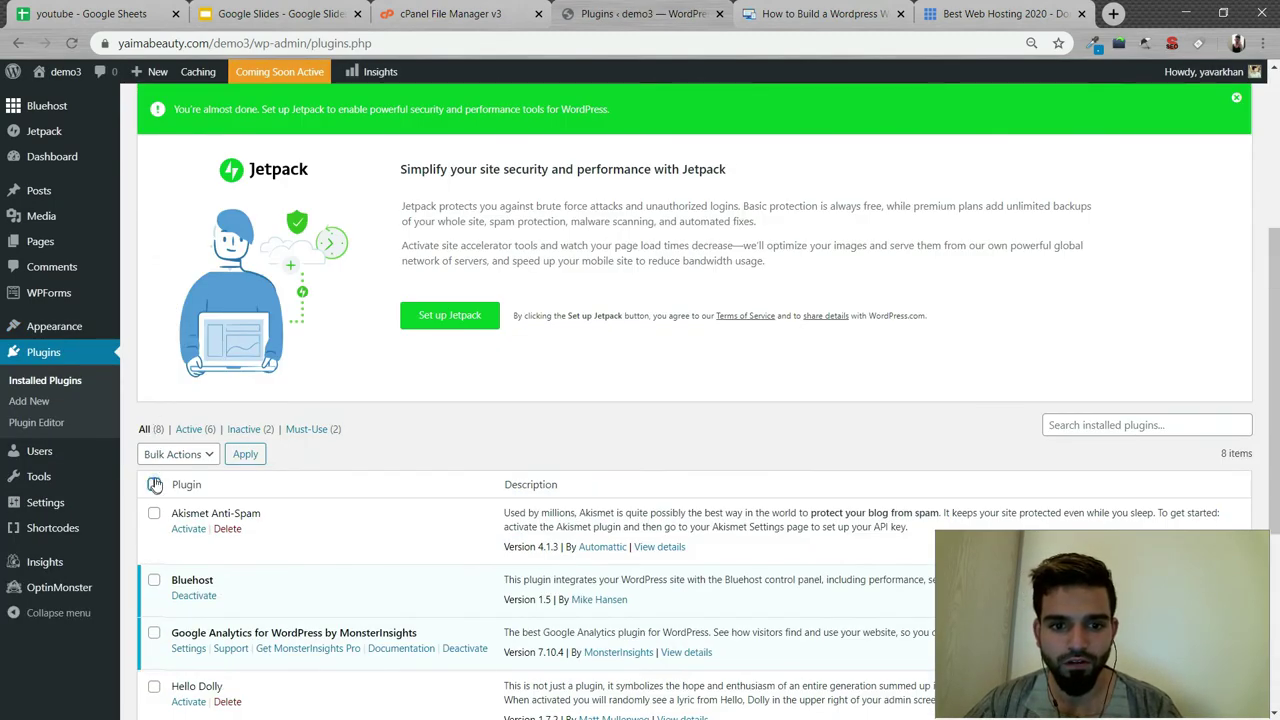
{"action": "left_click", "coordinate": [175, 454]}
{"action": "left_click", "coordinate": [371, 491]}
{"action": "left_click", "coordinate": [154, 484]}
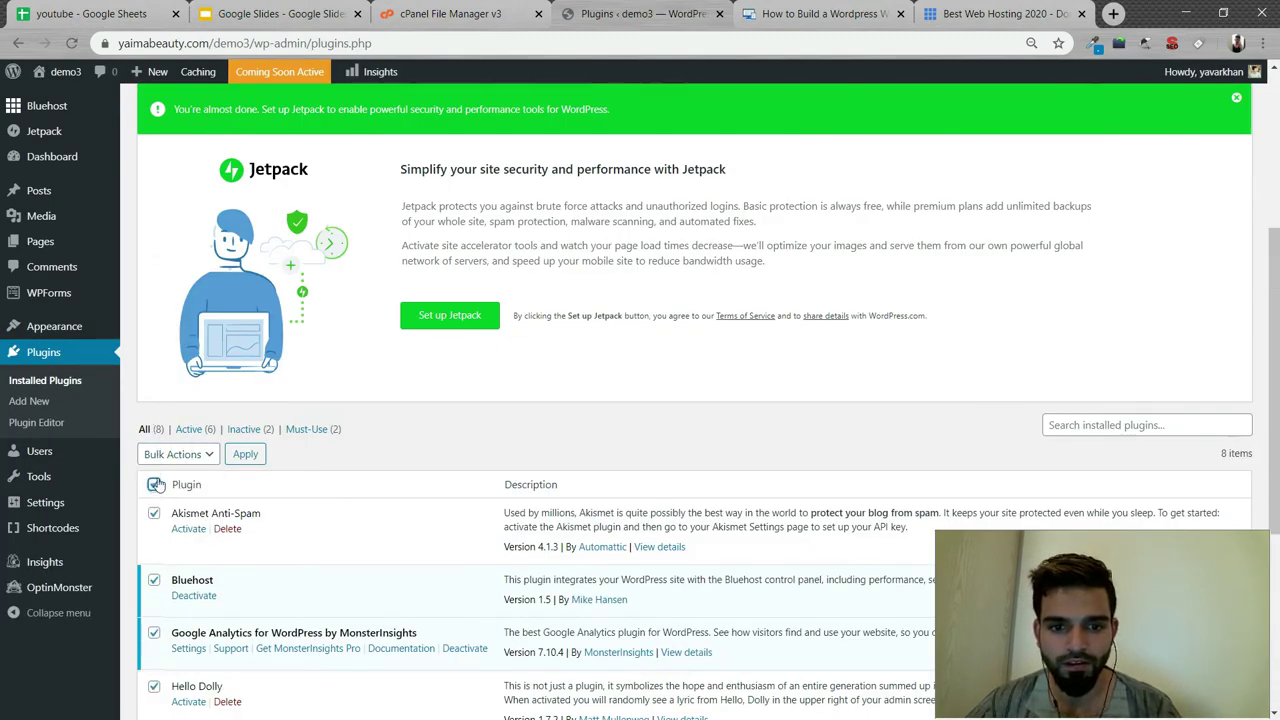
{"action": "left_click", "coordinate": [175, 454]}
{"action": "left_click", "coordinate": [169, 502]}
{"action": "left_click", "coordinate": [245, 454]}
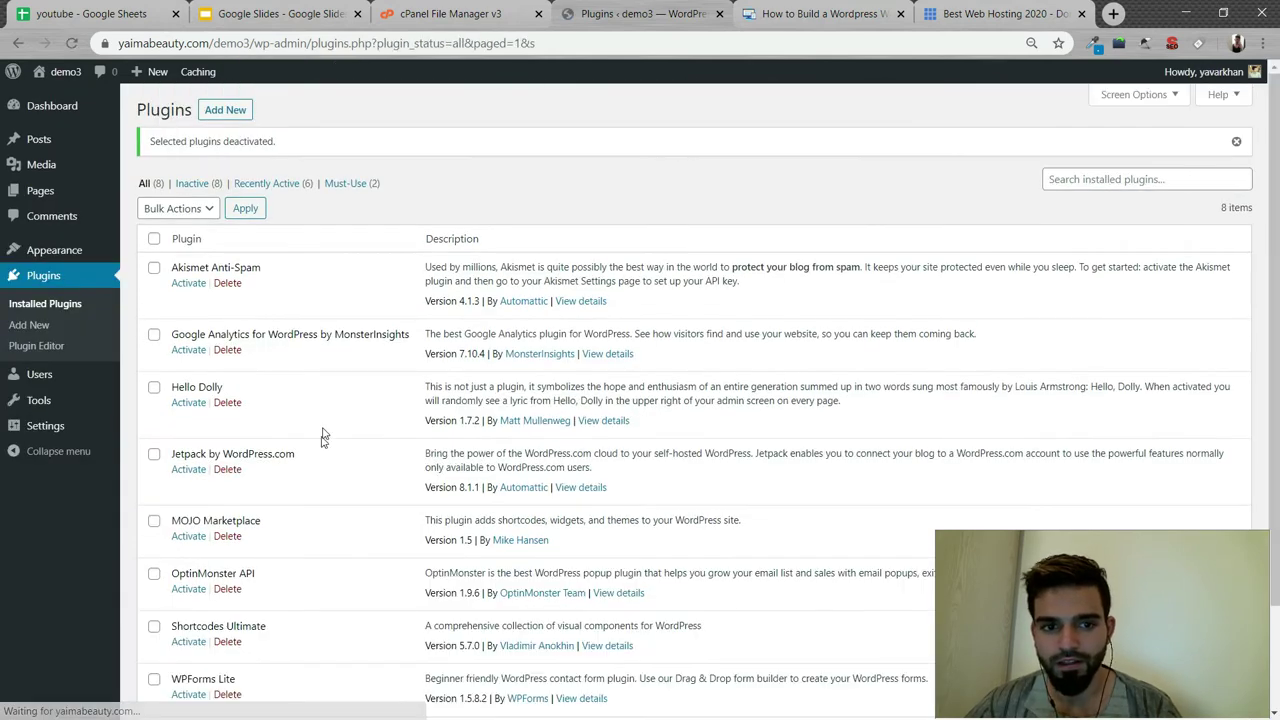
- Save the Post name permalinks once more, then view public_html and its .htaccess in File Manager
{"action": "mouse_move", "coordinate": [58, 252]}
{"action": "mouse_move", "coordinate": [62, 428]}
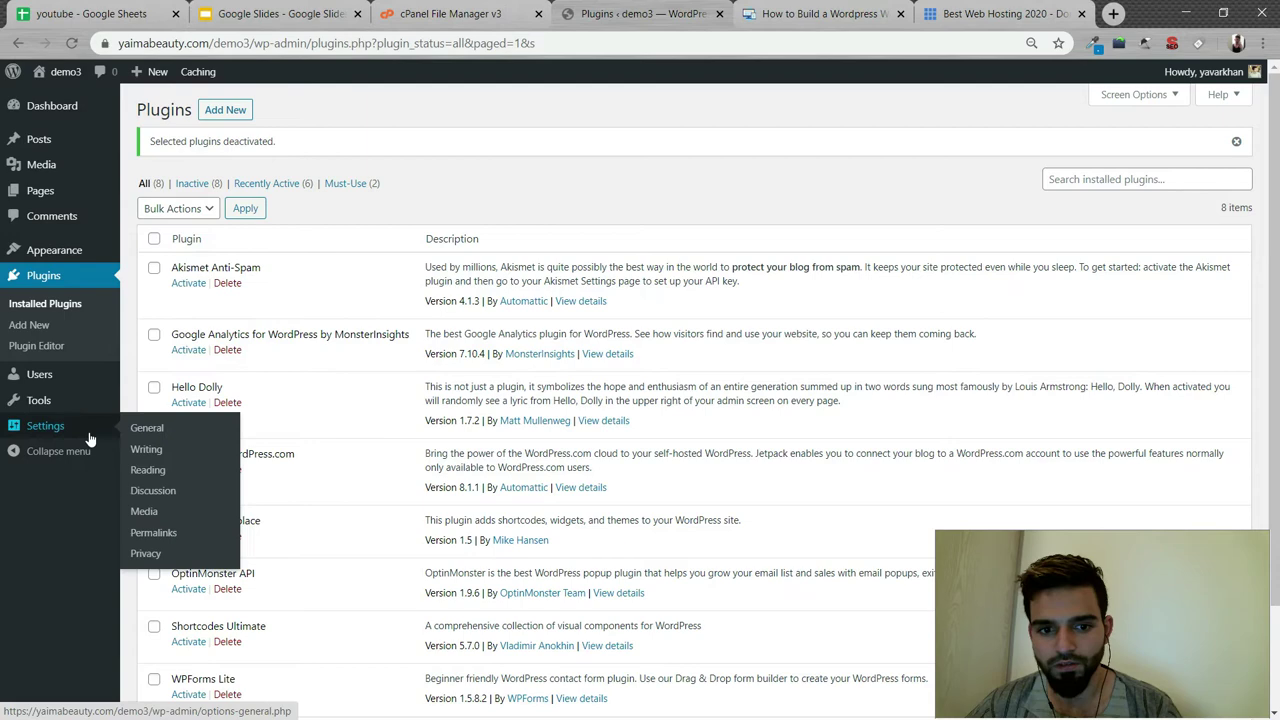
{"action": "left_click", "coordinate": [154, 534]}
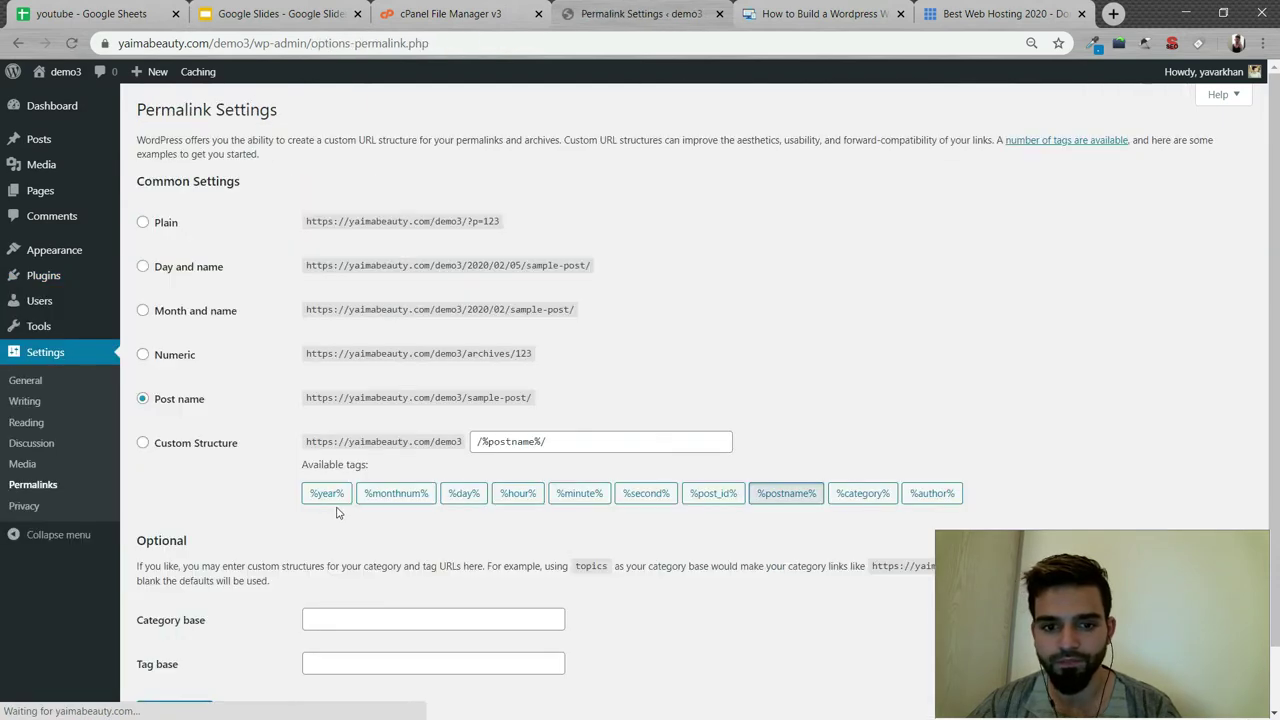
{"action": "scroll", "coordinate": [210, 305], "scroll_direction": "down", "scroll_amount": 1}
{"action": "left_click", "coordinate": [196, 642]}
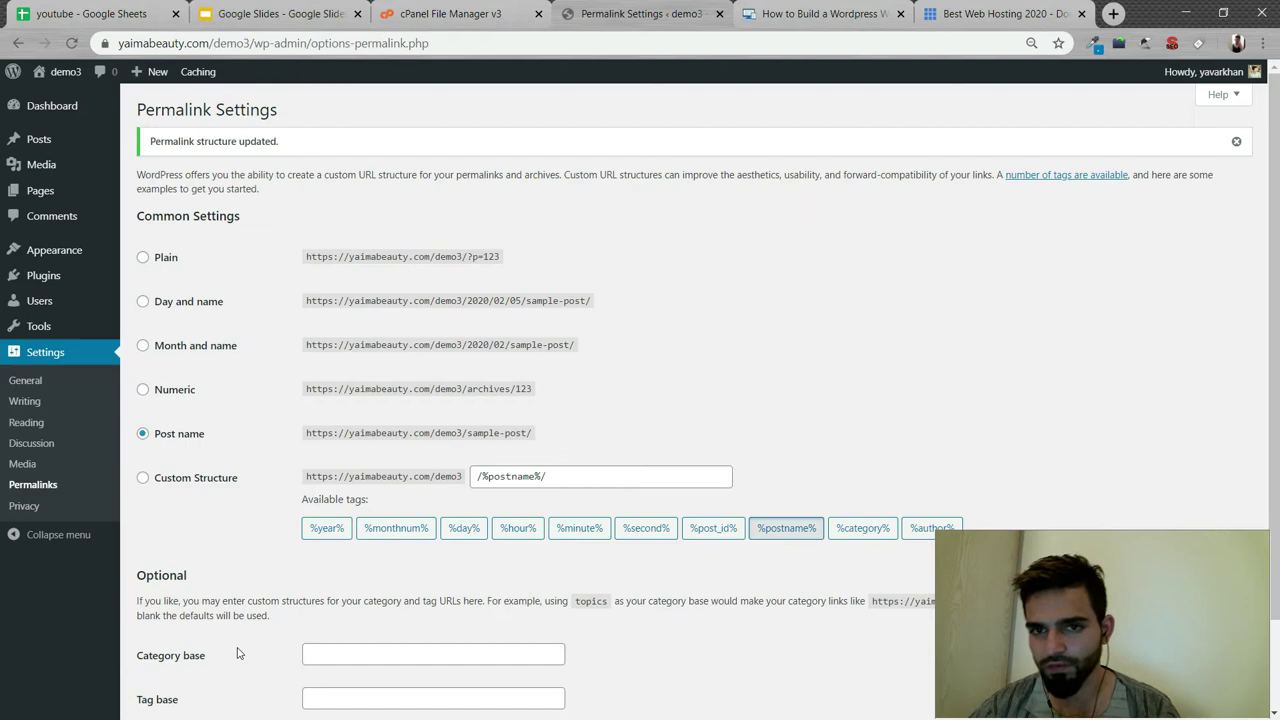
{"action": "left_click", "coordinate": [445, 14]}
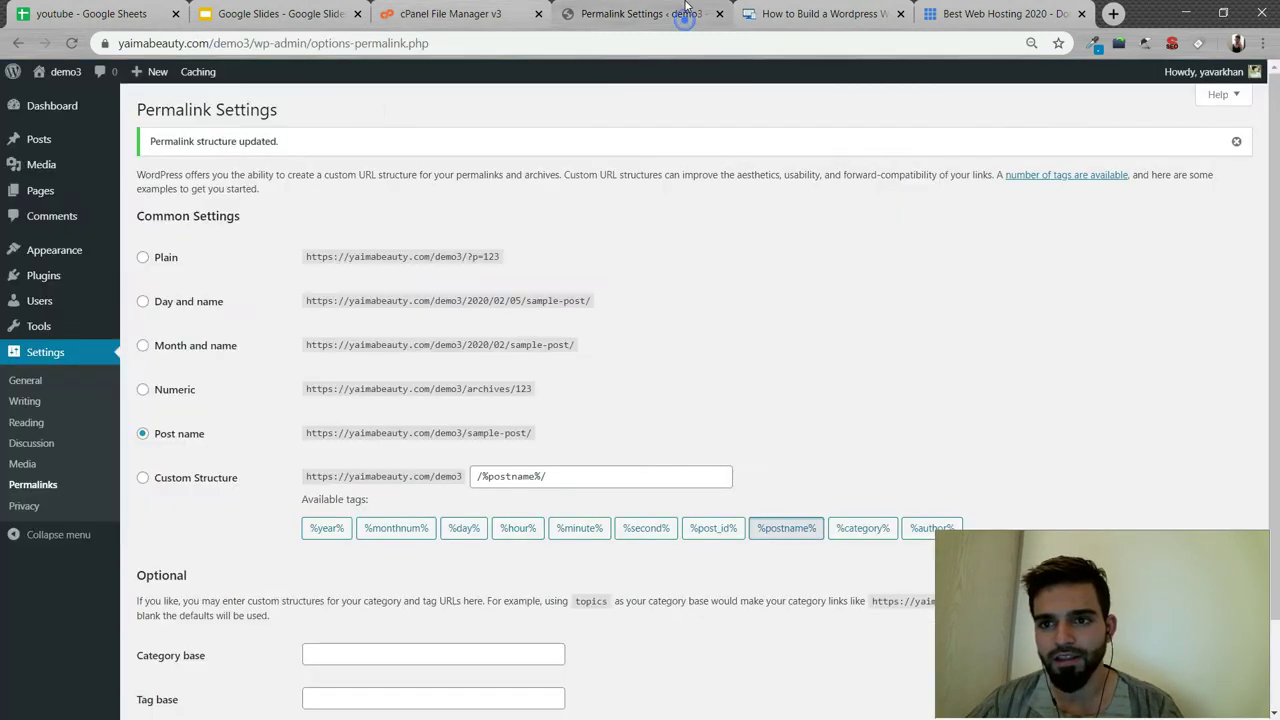
- Go back to the Permalink Settings page and reload it with F5
{"action": "left_click", "coordinate": [640, 14]}
{"action": "key", "text": "F5"}
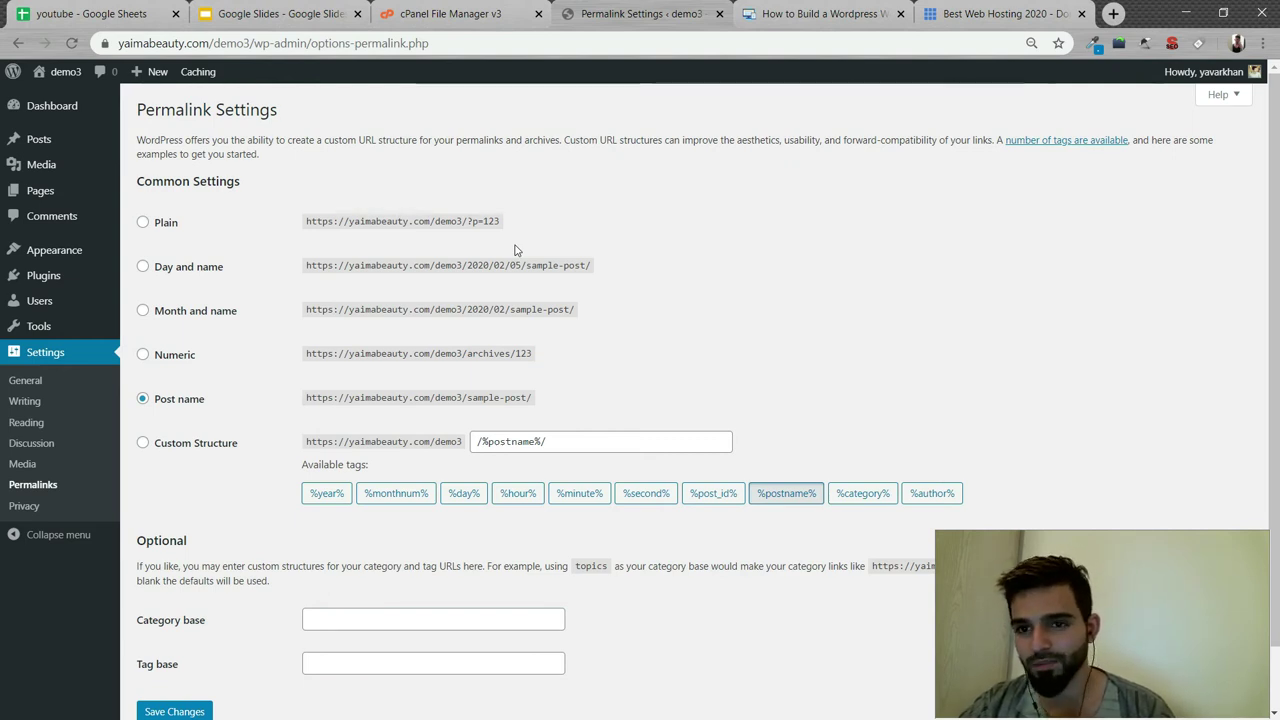
- Highlight the Post name sample URL, then show the 8.46 KB .htaccess listing again
{"action": "left_click", "coordinate": [999, 8]}
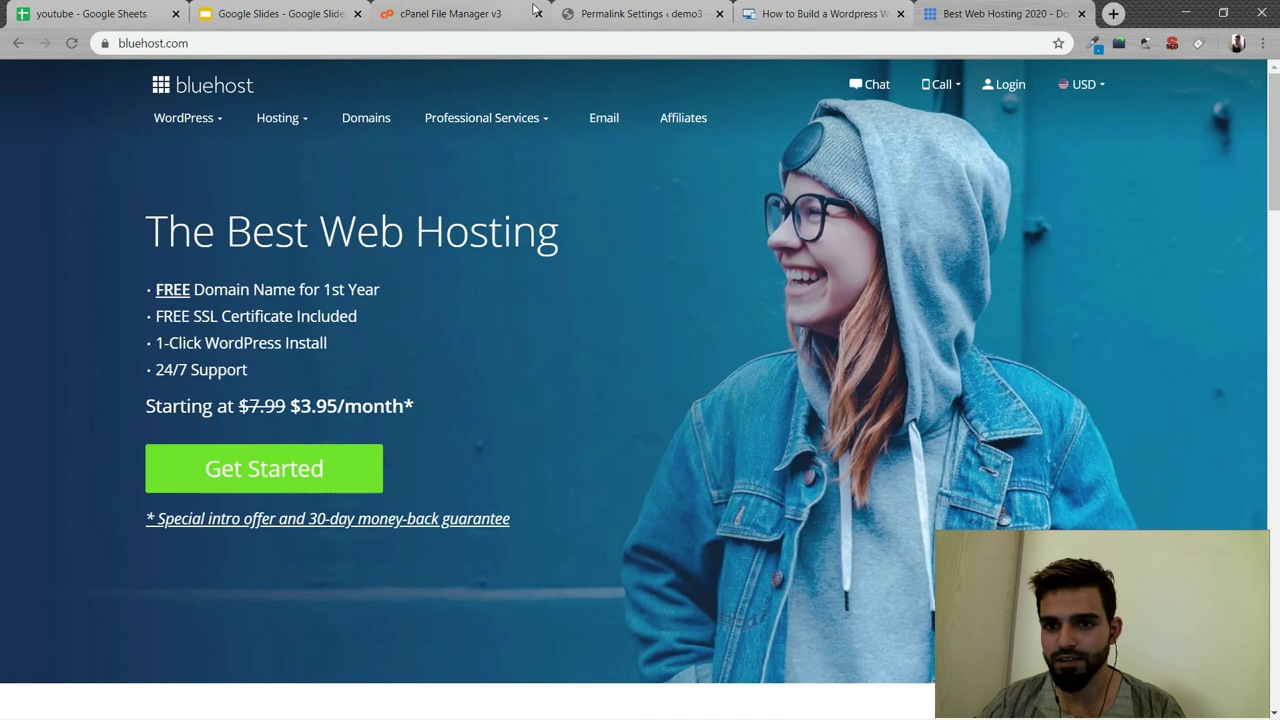
{"action": "left_click", "coordinate": [640, 13]}
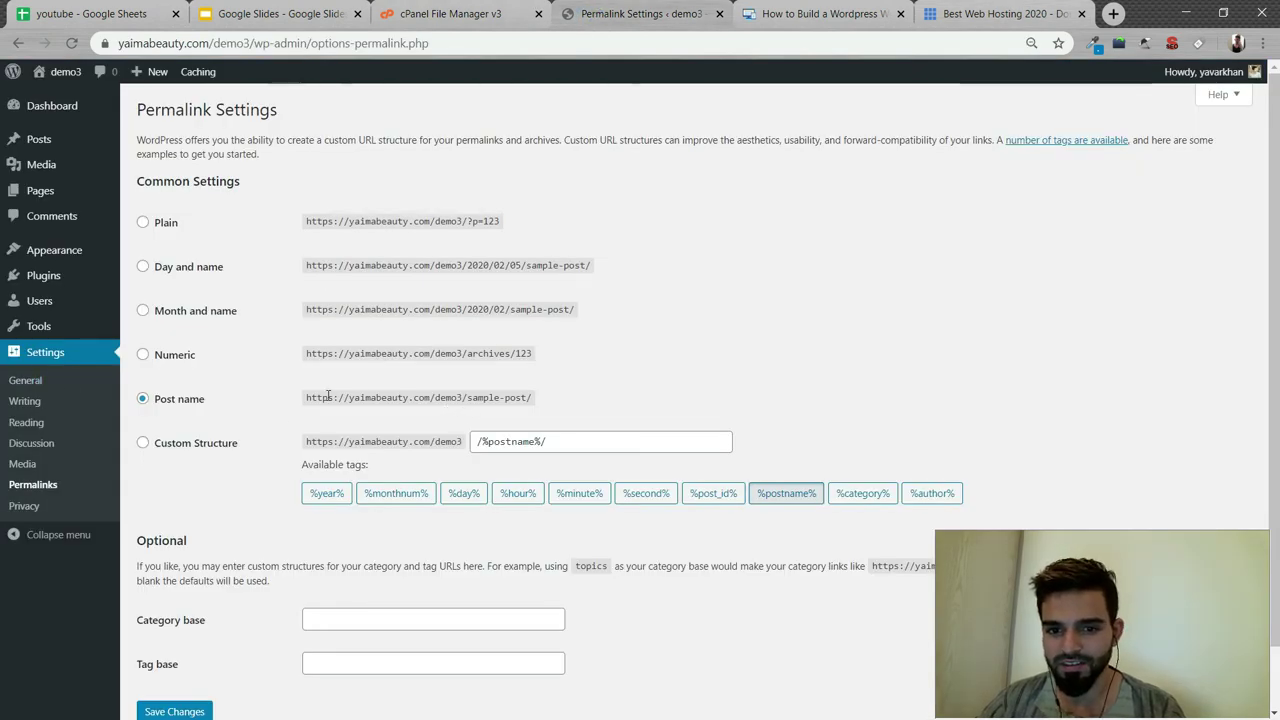
{"action": "left_click_drag", "start_coordinate": [318, 397], "coordinate": [663, 398]}
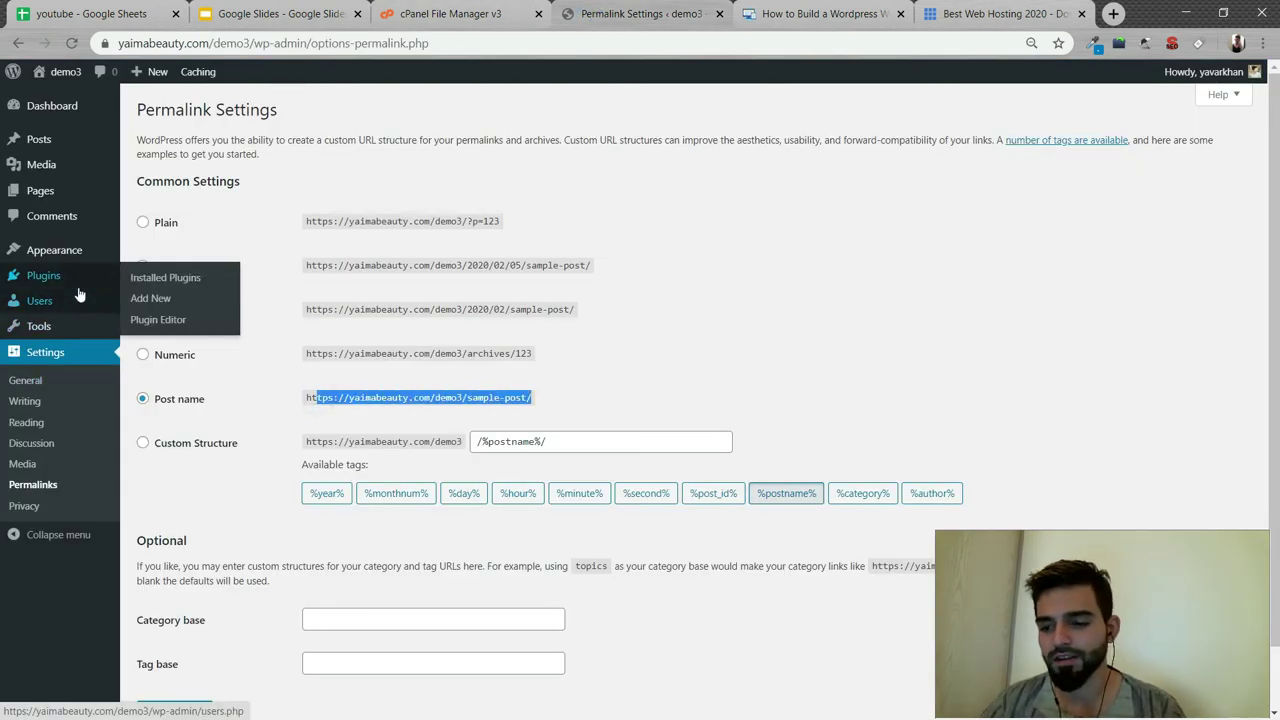
{"action": "mouse_move", "coordinate": [80, 290]}
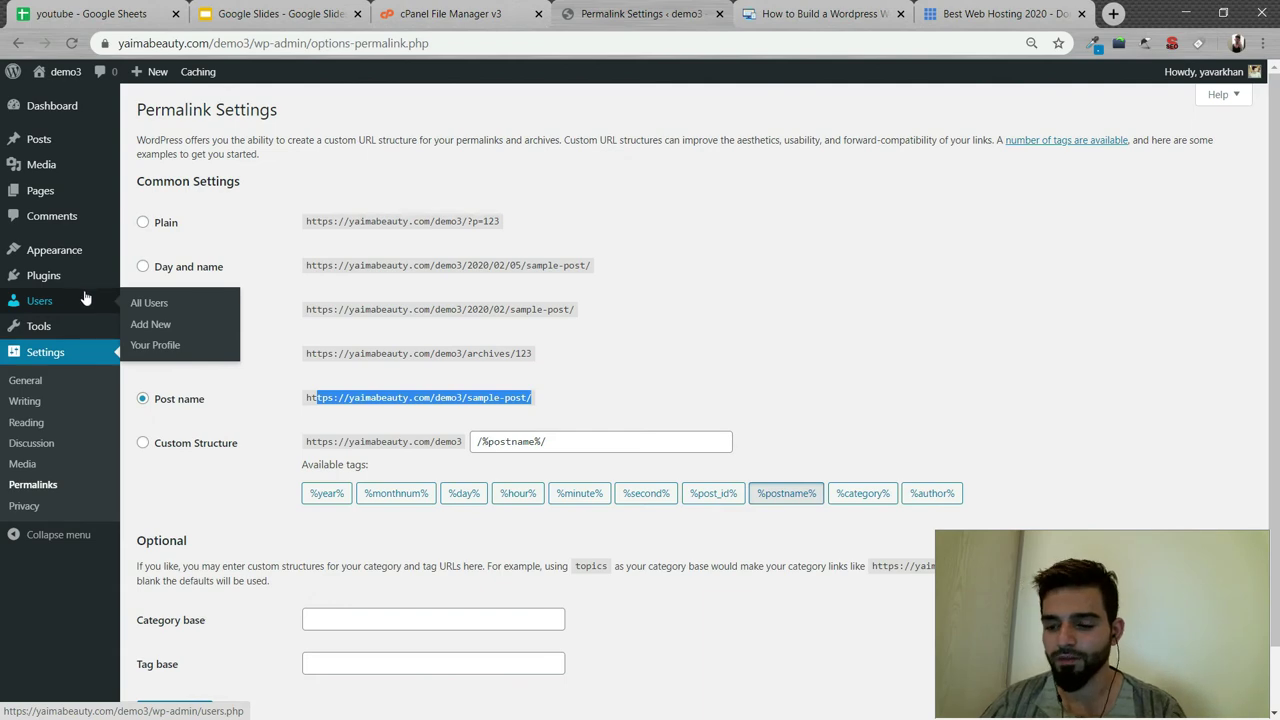
{"action": "left_click", "coordinate": [427, 13]}
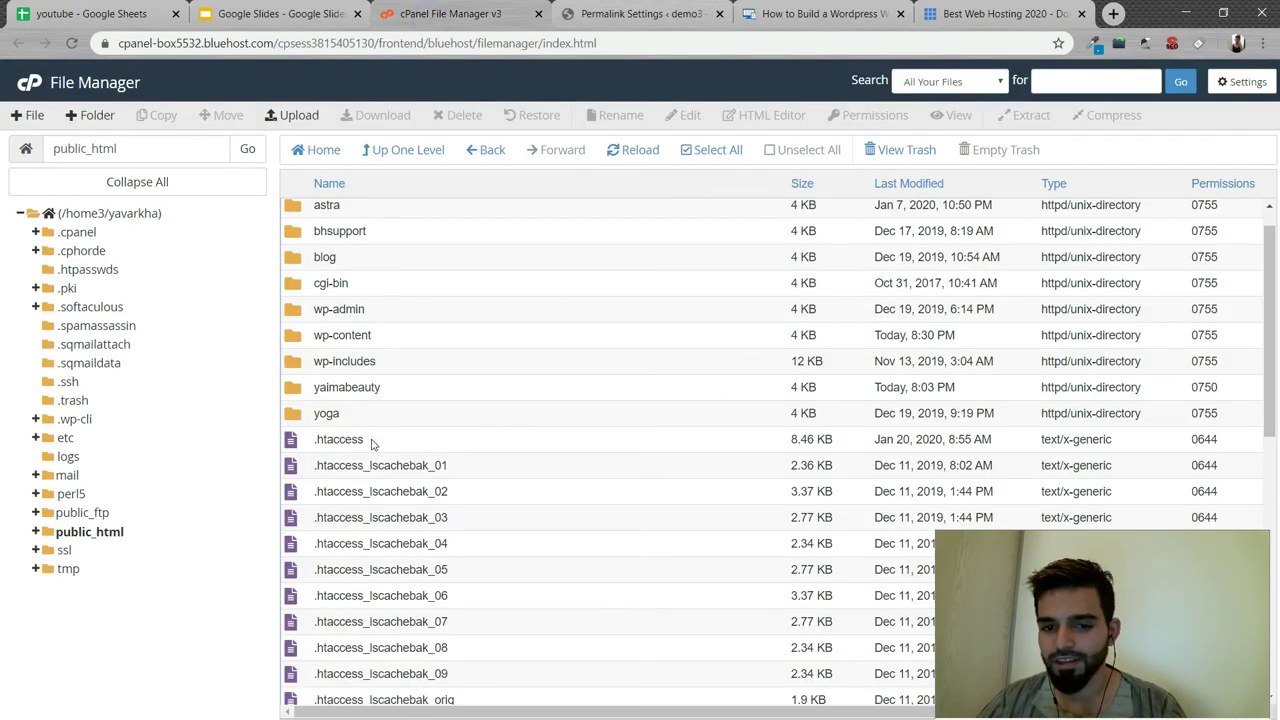
- Look over the WordPress course landing page headline and checklist
{"action": "left_click", "coordinate": [795, 8]}
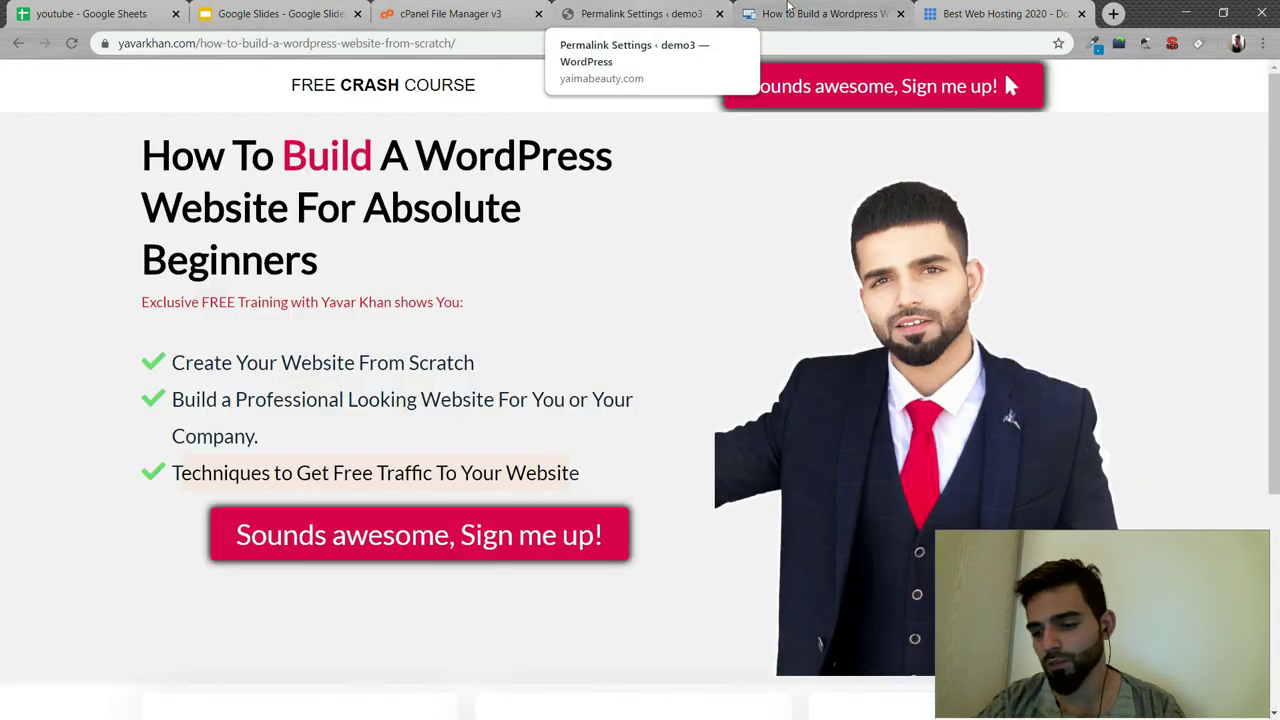
{"action": "triple_click", "coordinate": [123, 149]}
{"action": "left_click", "coordinate": [386, 252]}
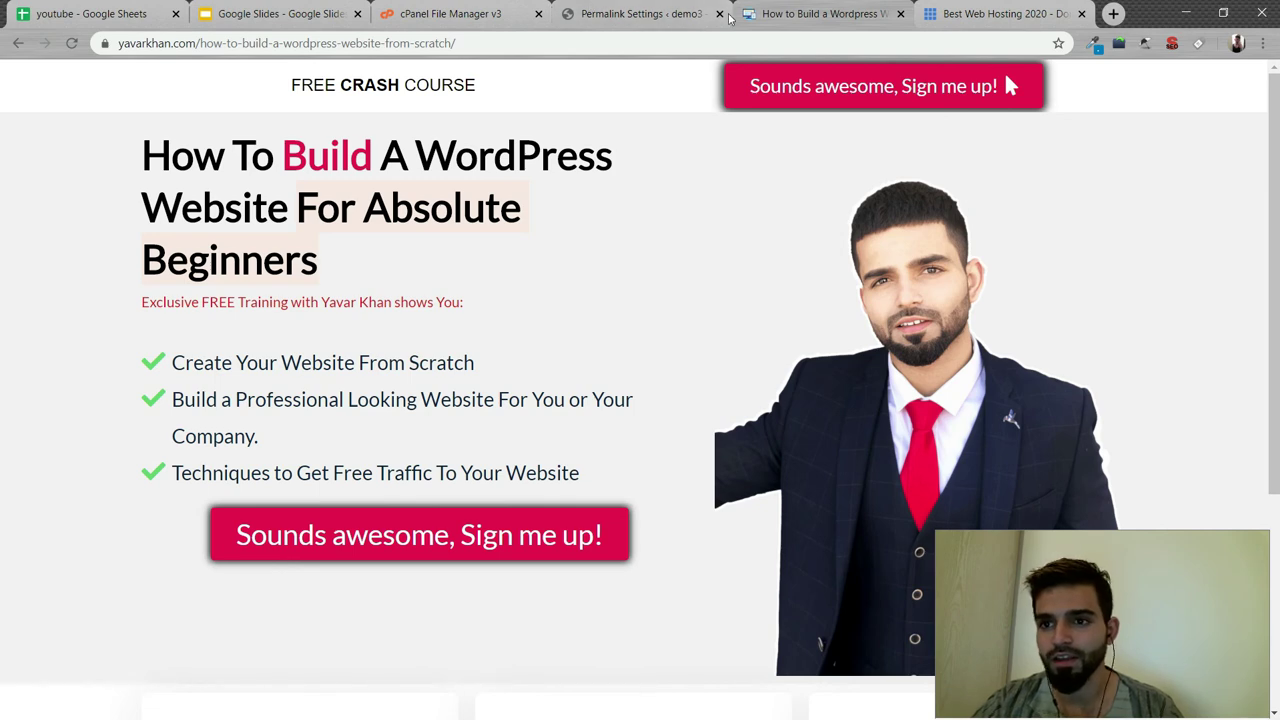
- Load yavarkhan.com in a new tab and check the page from bottom back to top
{"action": "left_click", "coordinate": [1120, 13]}
{"action": "type", "text": "yav"}
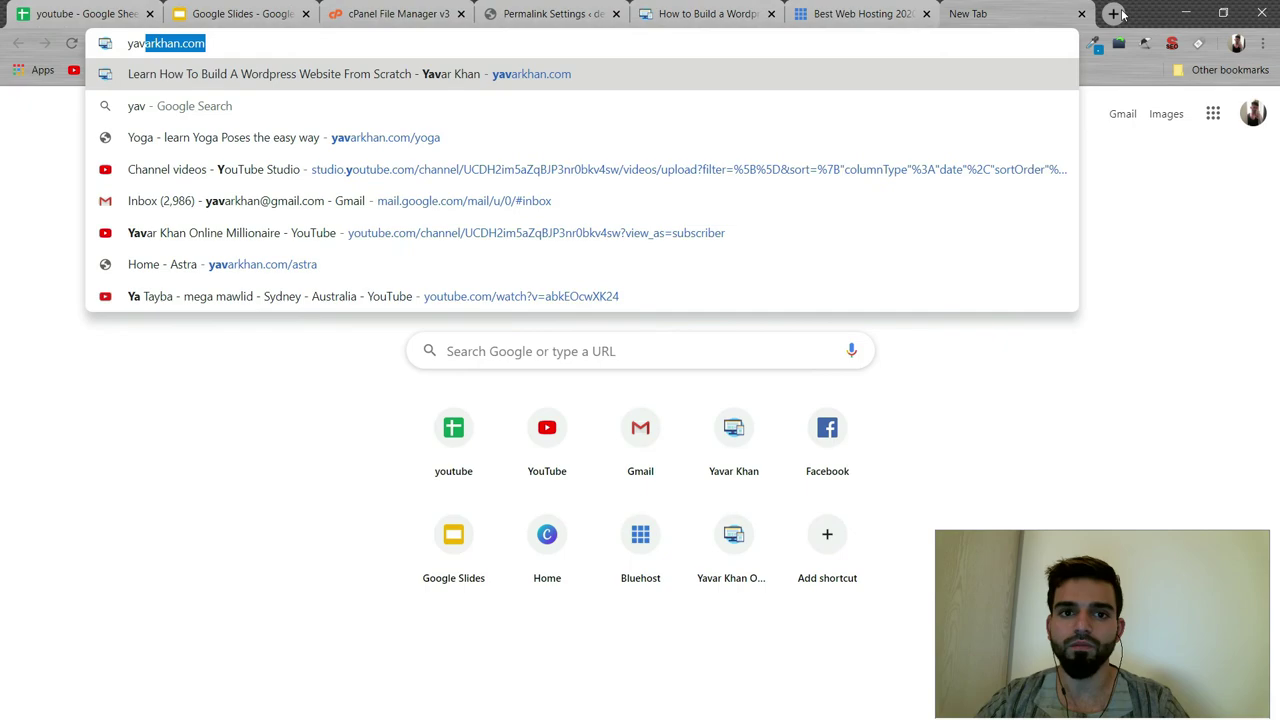
{"action": "key", "text": "Return"}
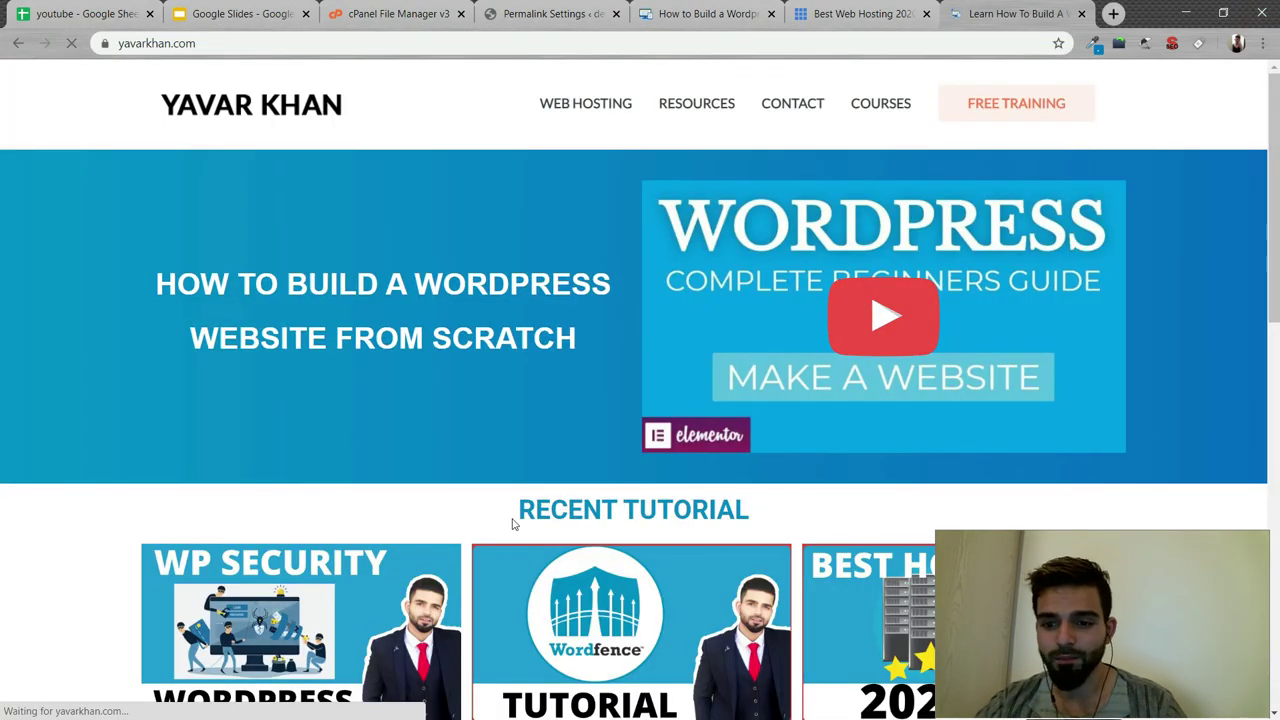
{"action": "scroll", "coordinate": [514, 520], "scroll_direction": "down", "scroll_amount": 3}
{"action": "key", "text": "End"}
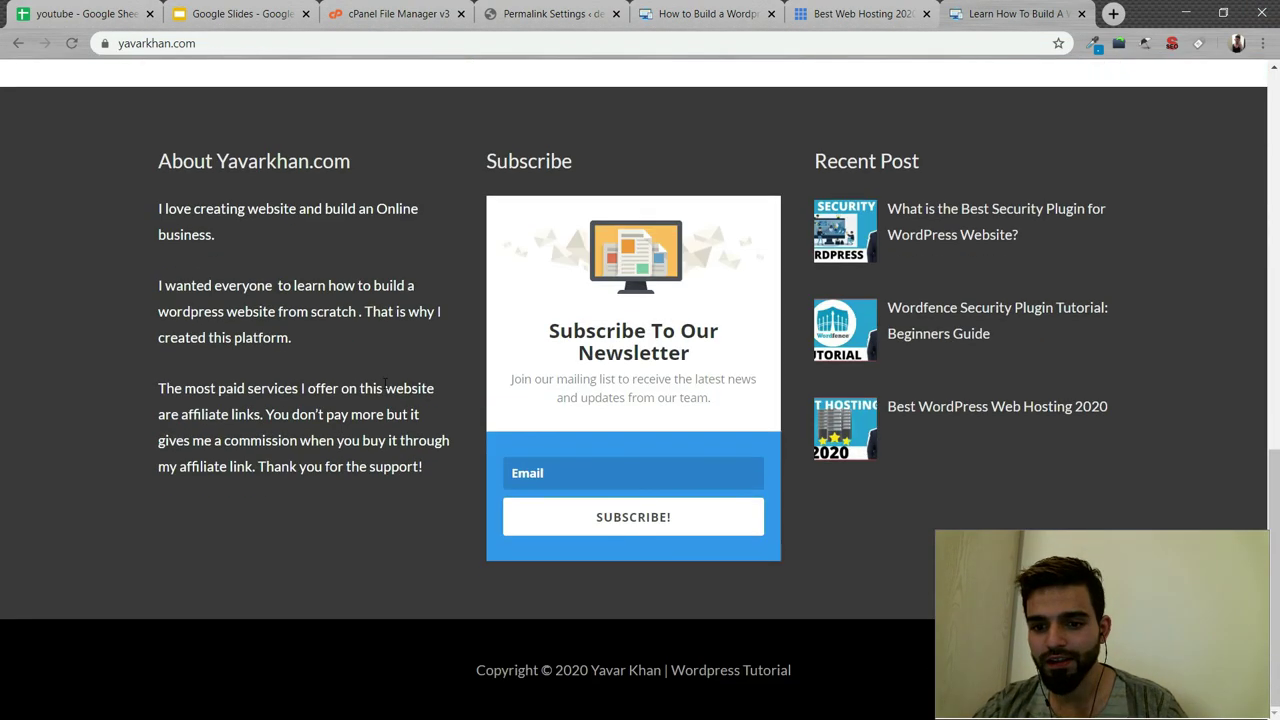
{"action": "key", "text": "Home"}
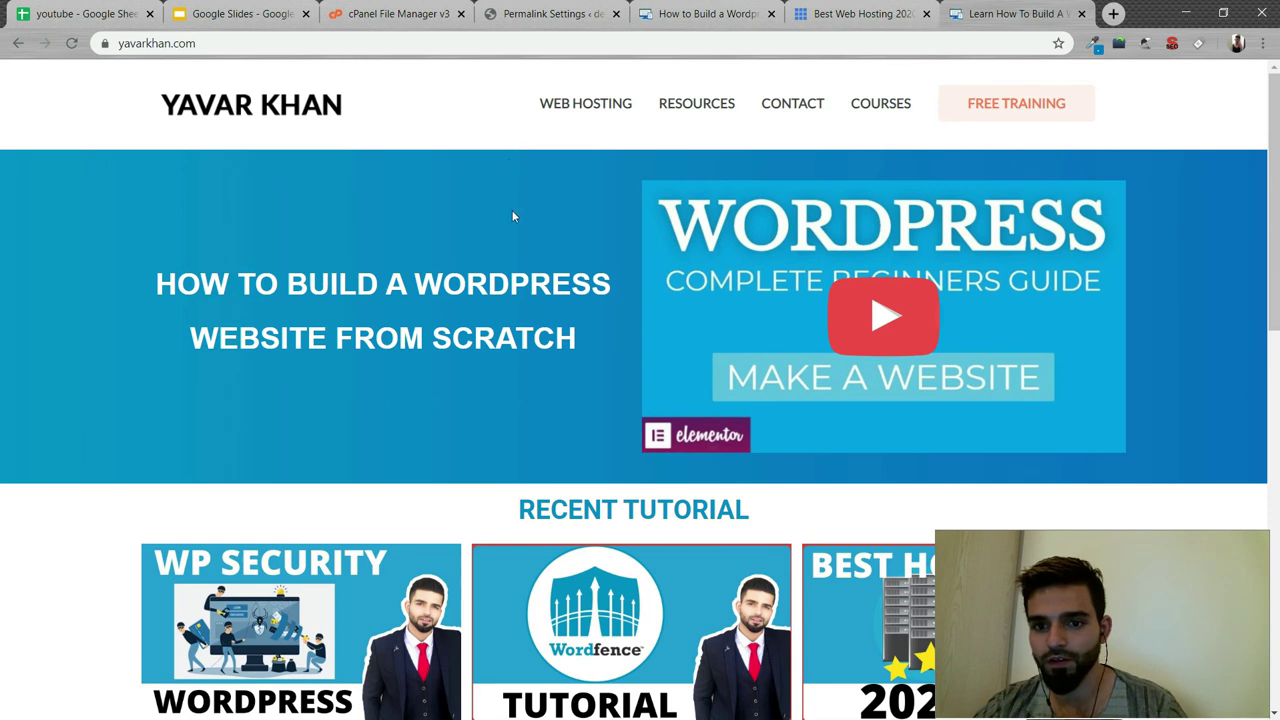